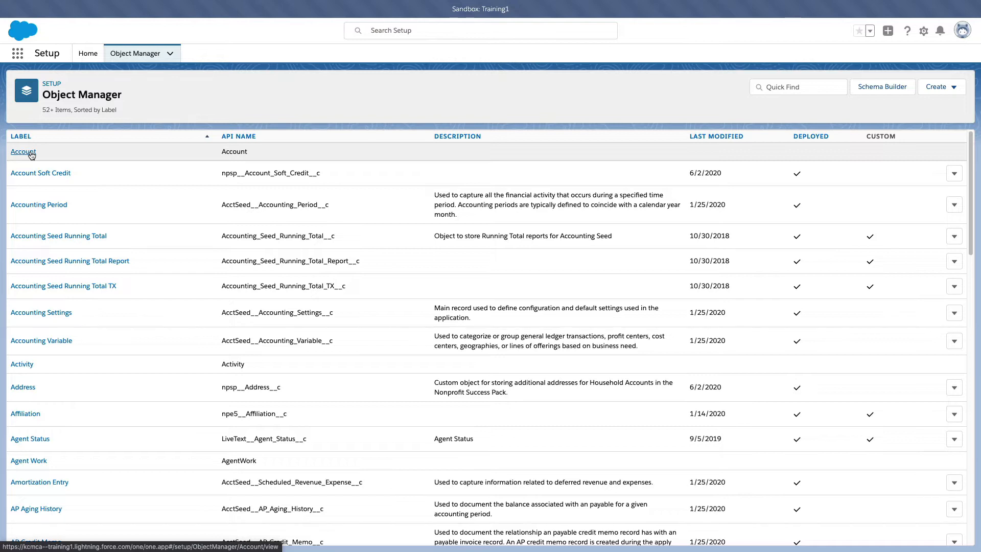
# - Open the Account object's #Days of First Gift Since Partner Date field and review its name and roll-up summary data type
pyautogui.click(30, 152)
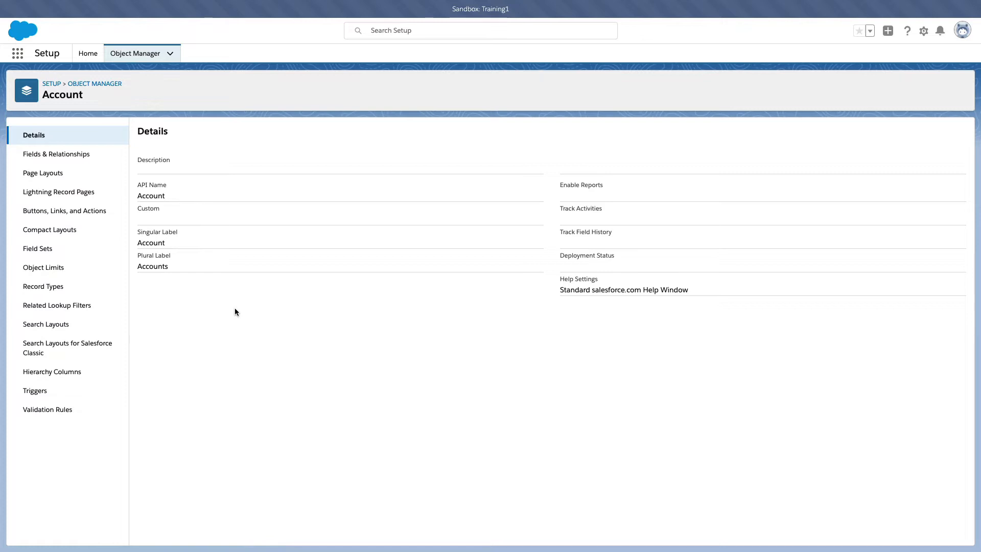
pyautogui.click(79, 155)
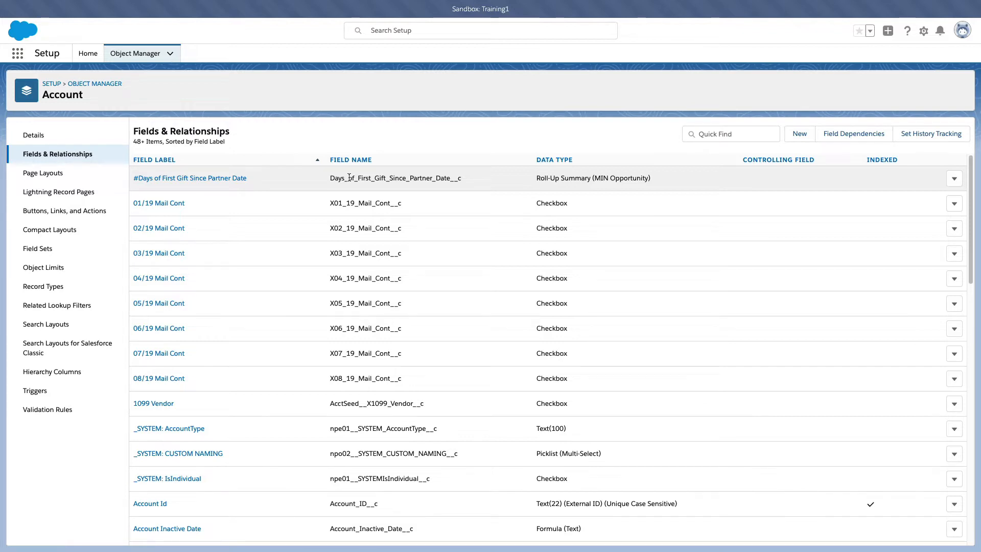
pyautogui.click(206, 178)
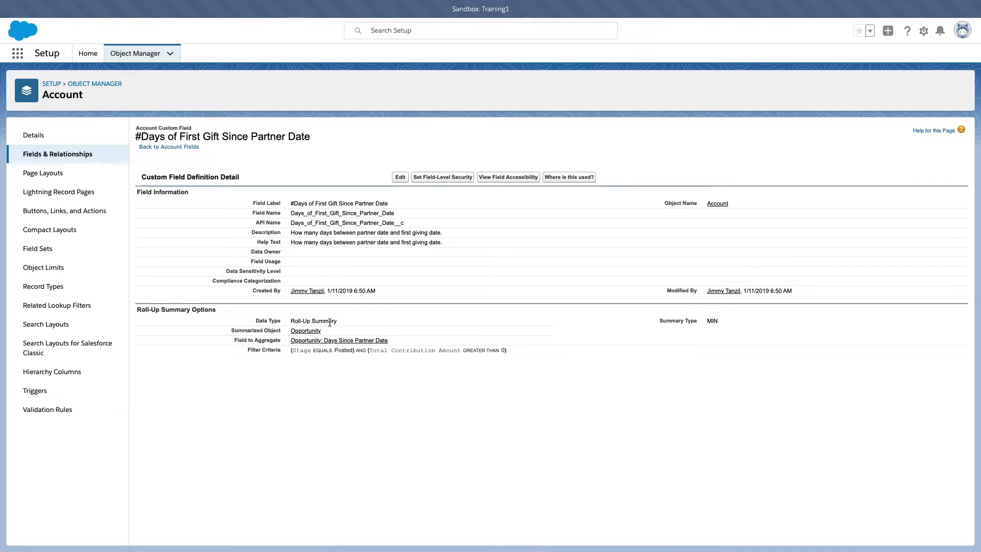
pyautogui.hotkey('ctrl', '+')
pyautogui.hotkey('ctrl', '+')
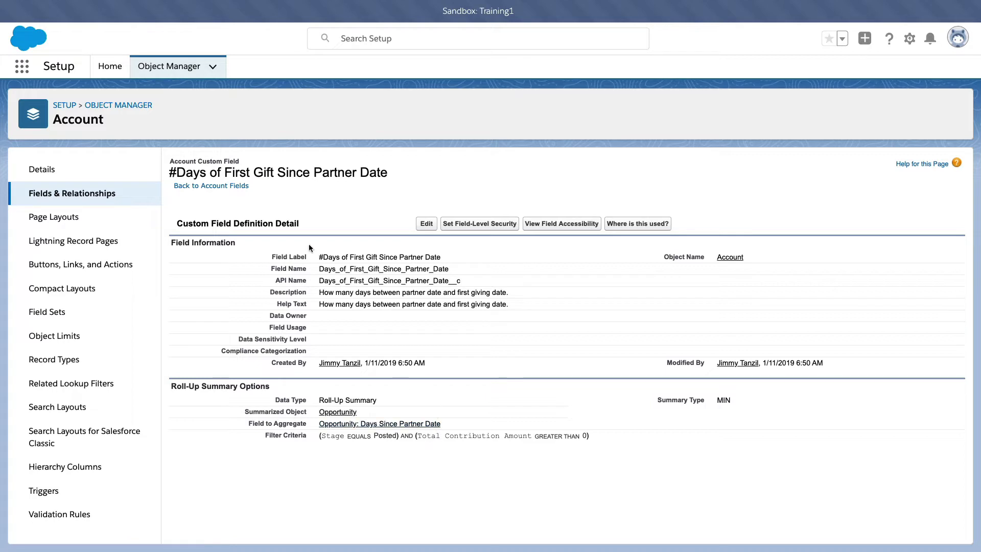
pyautogui.moveTo(387, 172); pyautogui.dragTo(166, 177)
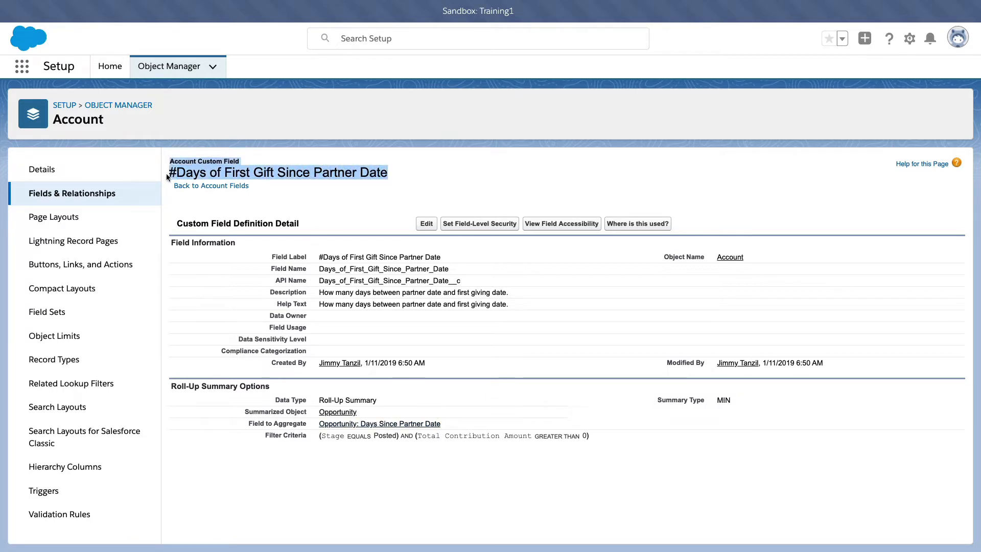
pyautogui.click(325, 183)
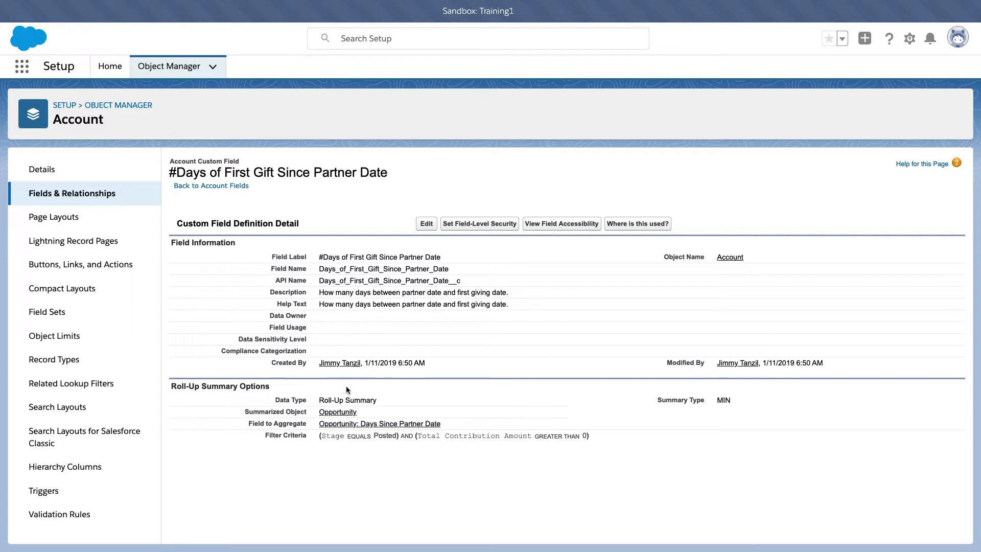
pyautogui.tripleClick(340, 399)
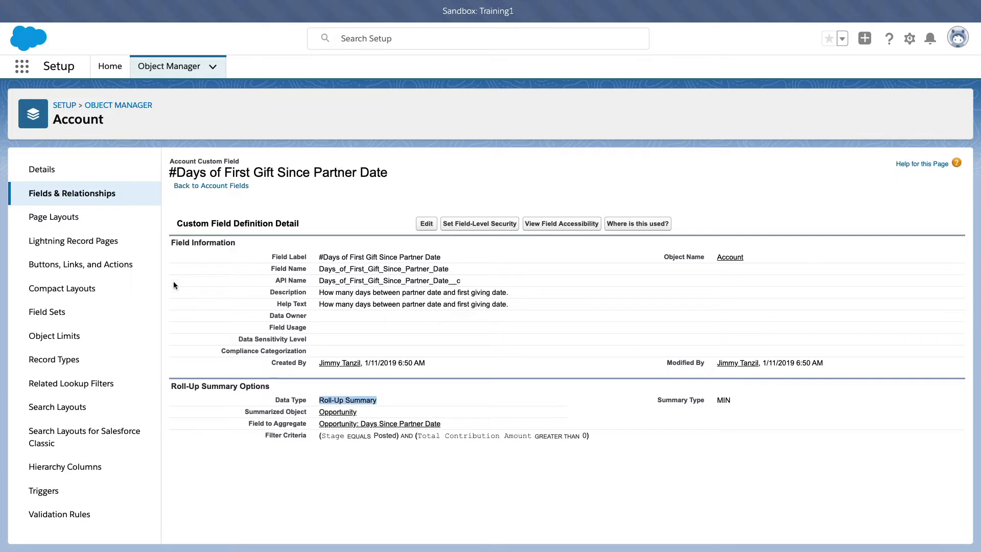
# - Start a new custom field on the Account object with the Roll-Up Summary data type
pyautogui.click(100, 199)
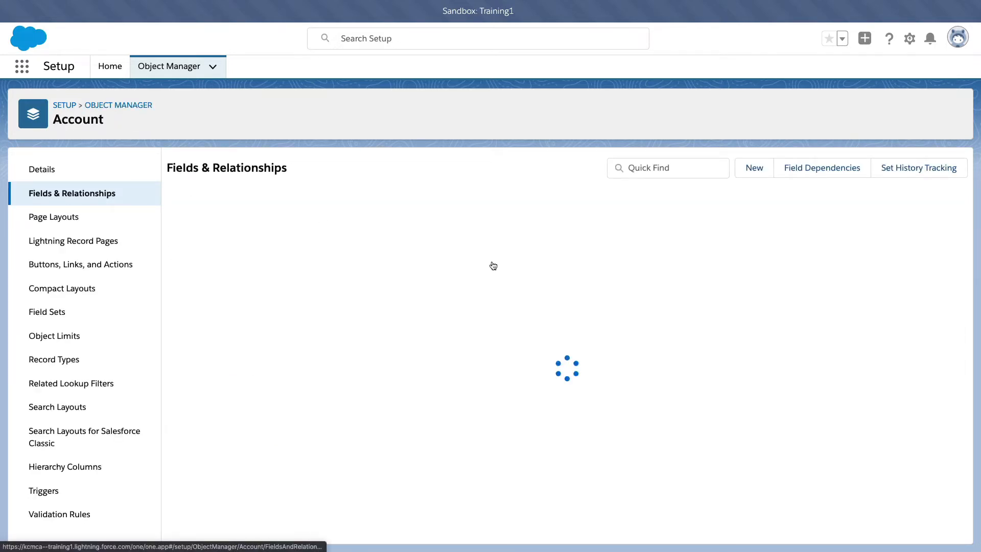
pyautogui.click(754, 167)
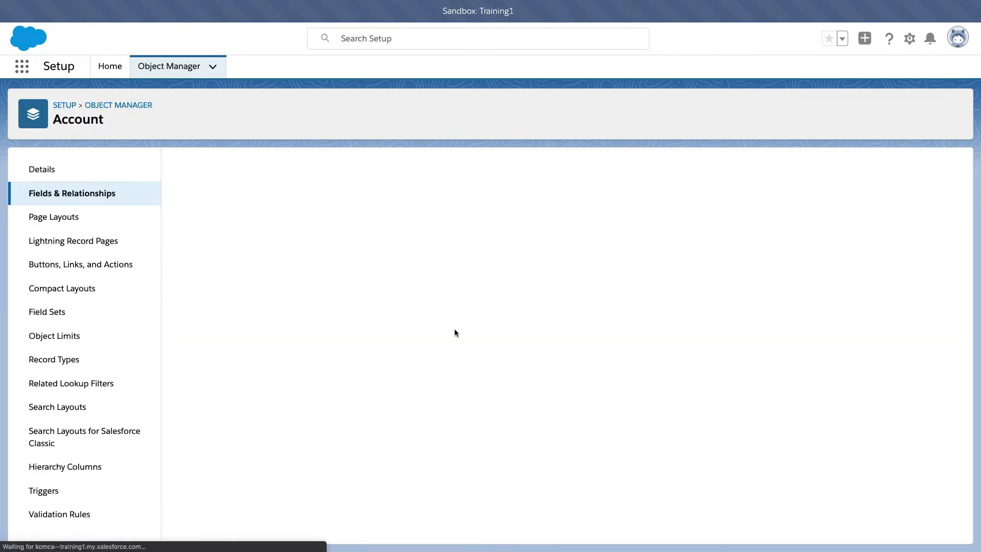
pyautogui.scroll(-2, 292, 336)
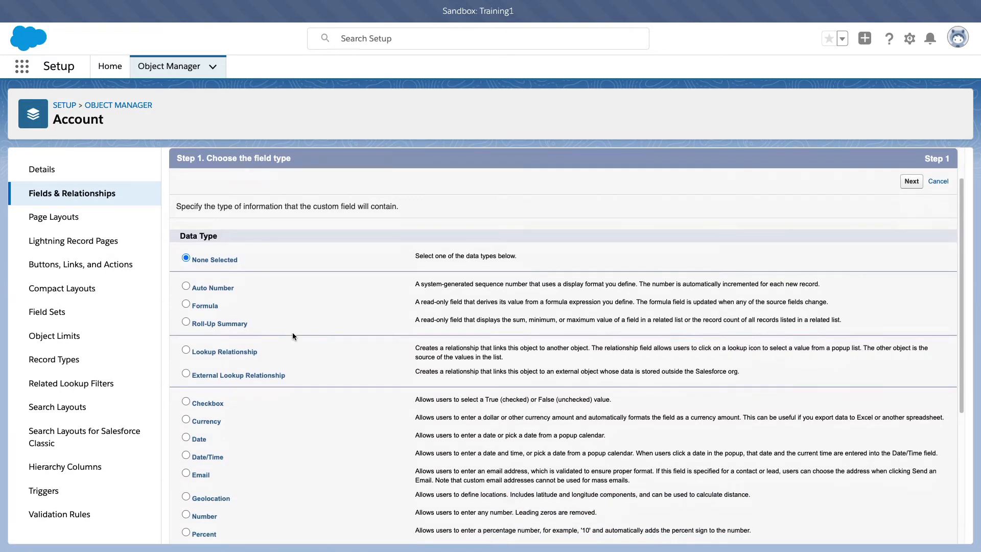
pyautogui.click(239, 317)
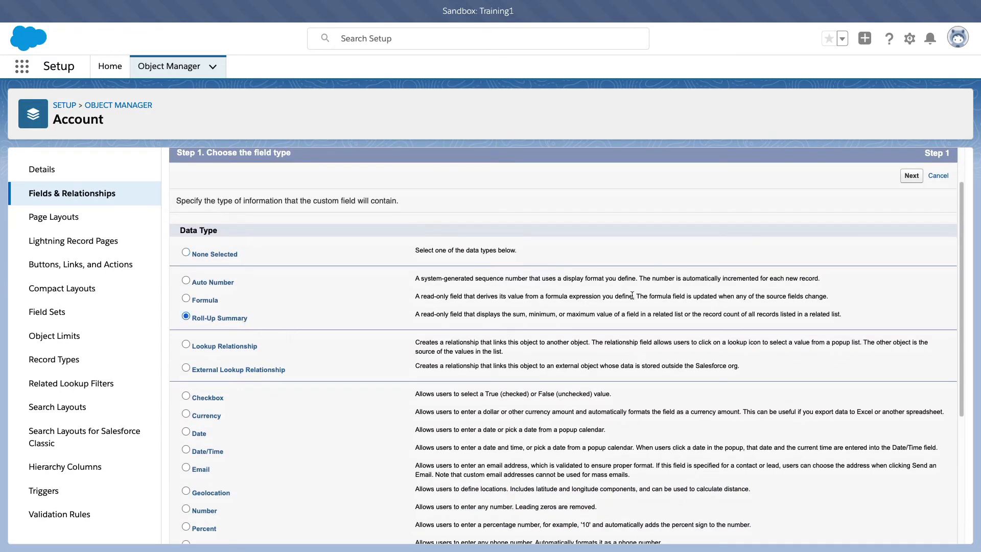
pyautogui.click(911, 175)
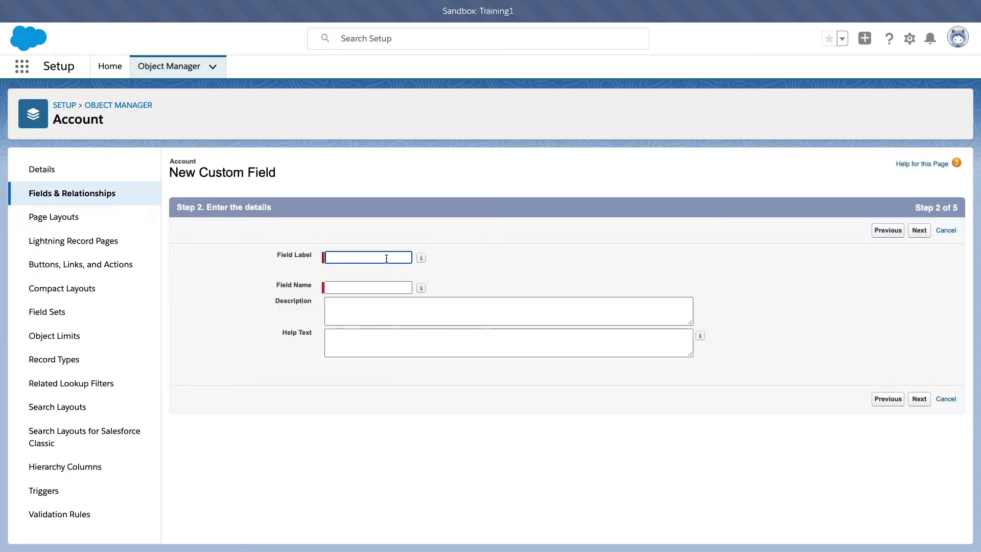
# - Label the roll-up summary field Total Number of Contacts and check which objects can be summarized
pyautogui.write('Total')
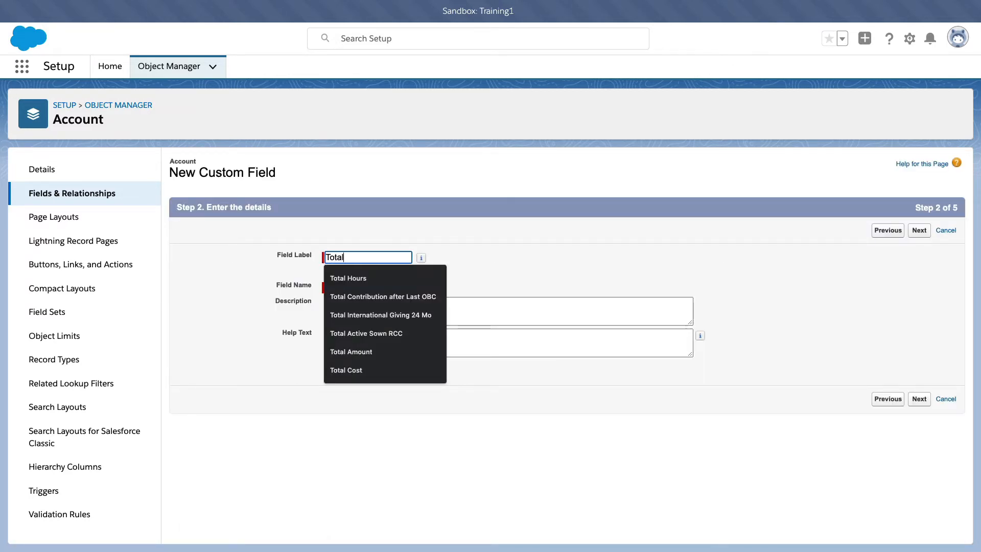
pyautogui.write(' Number ')
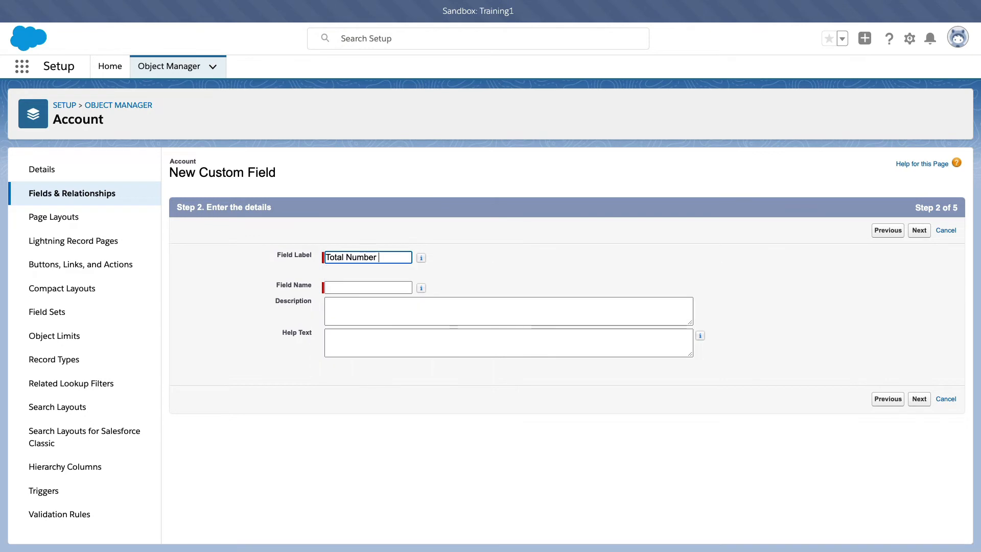
pyautogui.write('of Contacts')
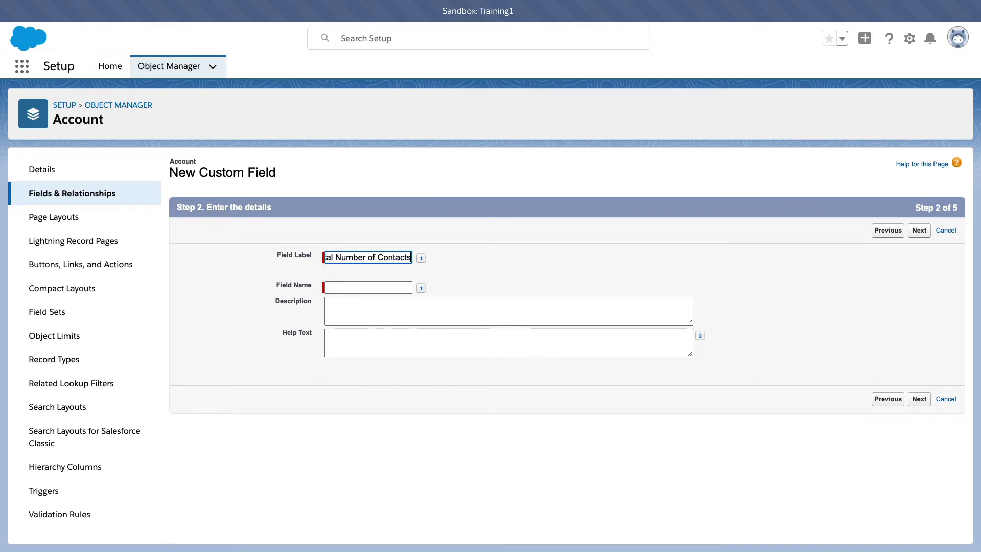
pyautogui.press('Tab')
pyautogui.press('Tab')
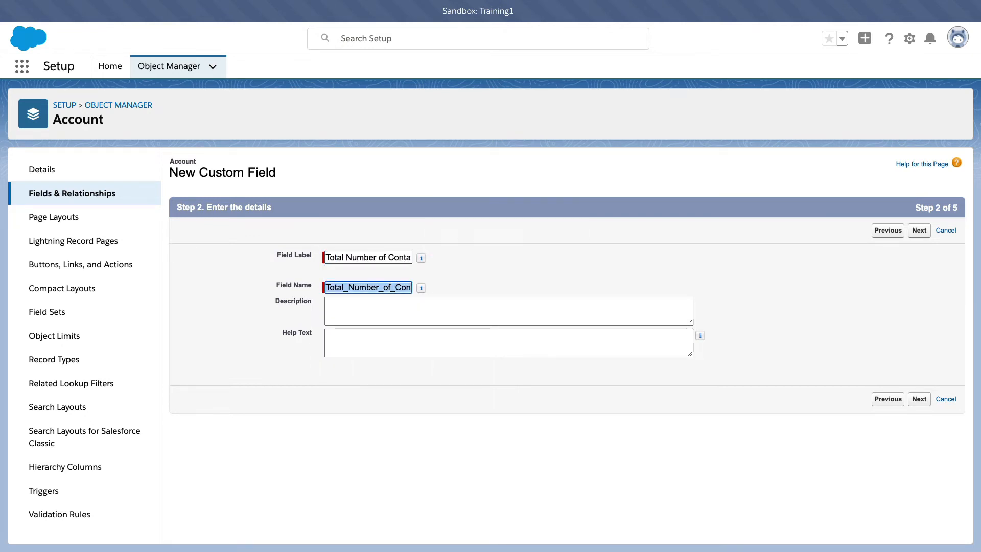
pyautogui.click(458, 291)
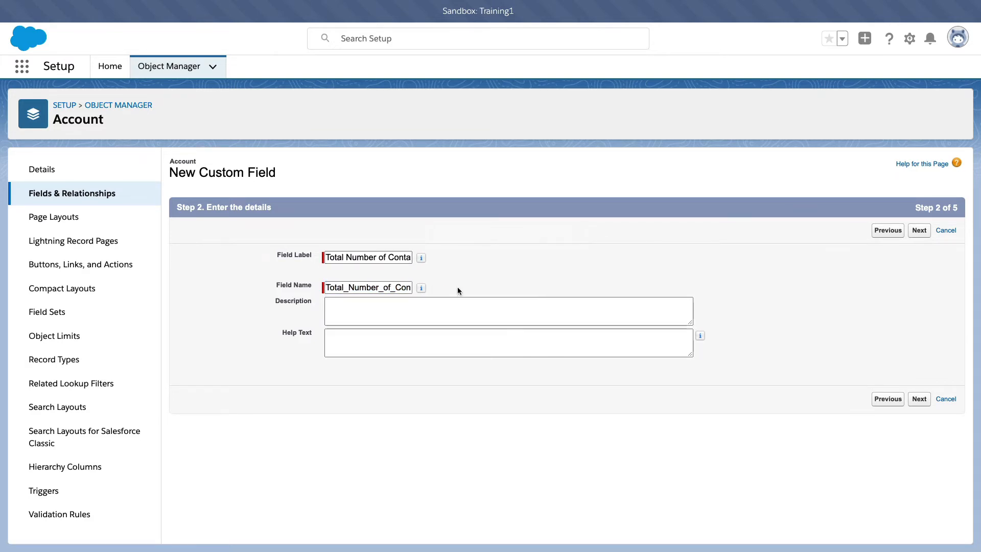
pyautogui.click(919, 230)
pyautogui.click(380, 284)
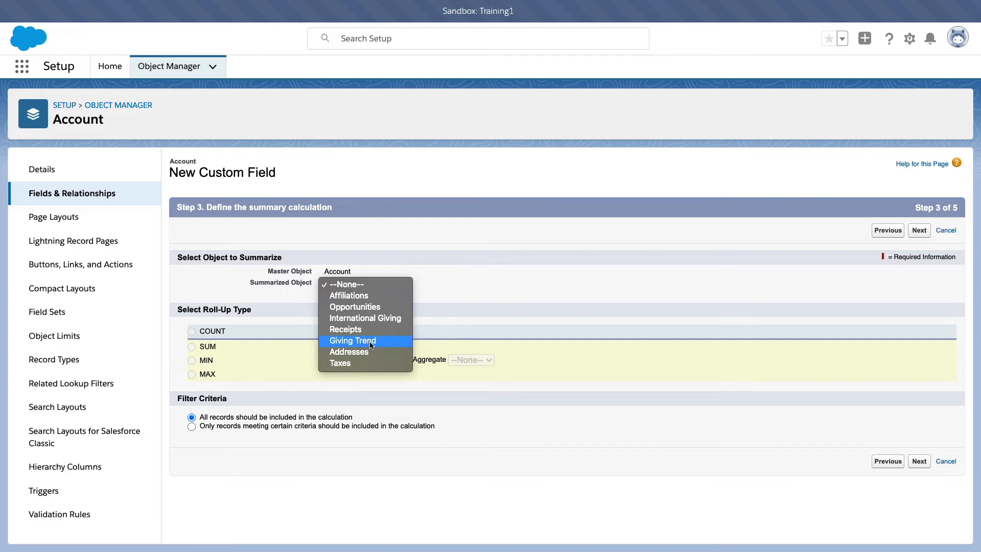
pyautogui.click(378, 222)
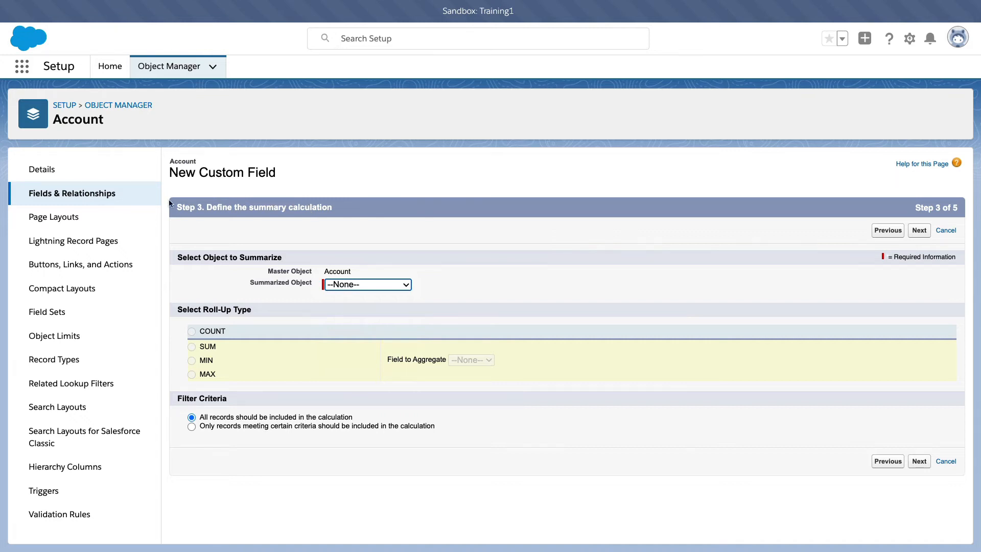
# - Abandon the contacts field and start another Account custom field of the Roll-Up Summary type
pyautogui.click(124, 199)
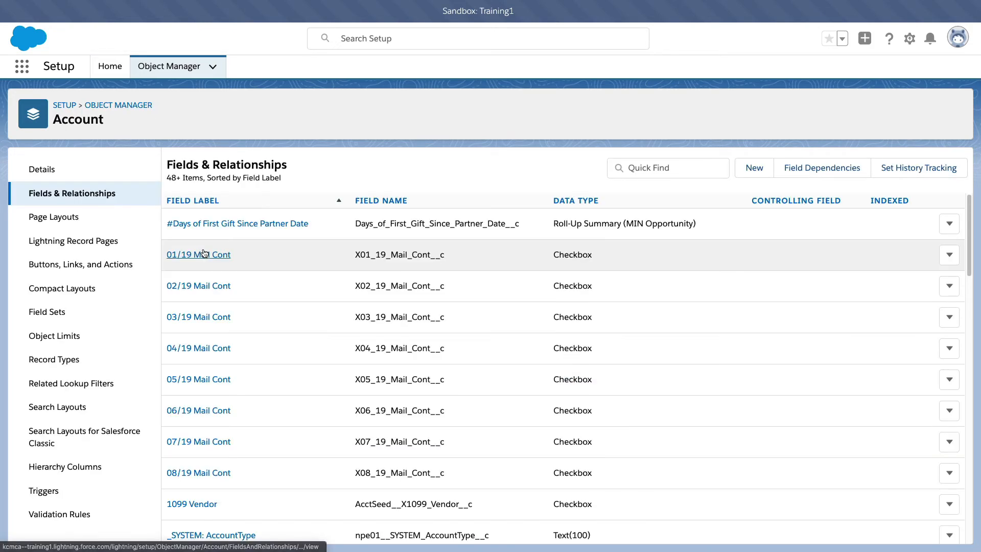
pyautogui.click(753, 174)
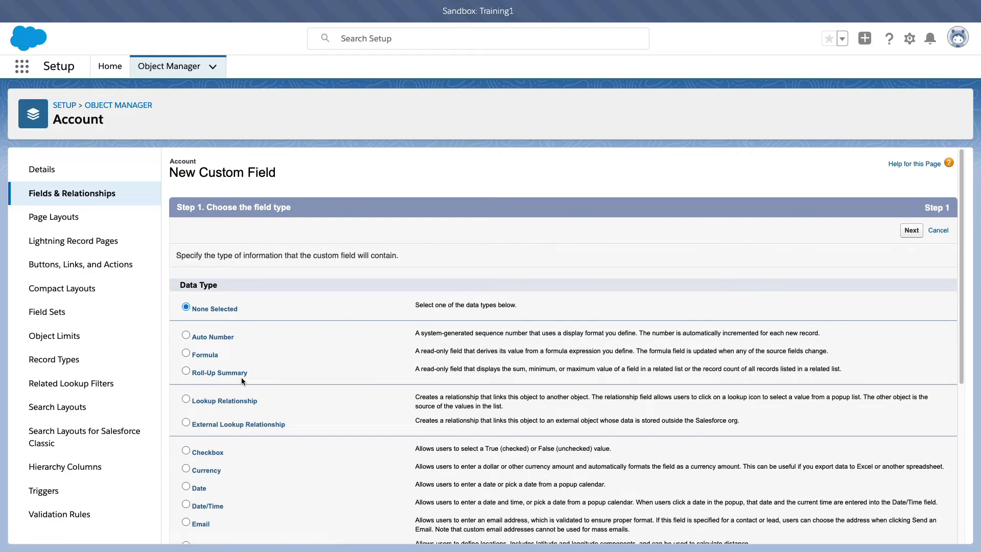
pyautogui.click(228, 373)
pyautogui.click(912, 229)
# - Label the new roll-up summary field Total Open Case and check its summarized object options
pyautogui.click(388, 257)
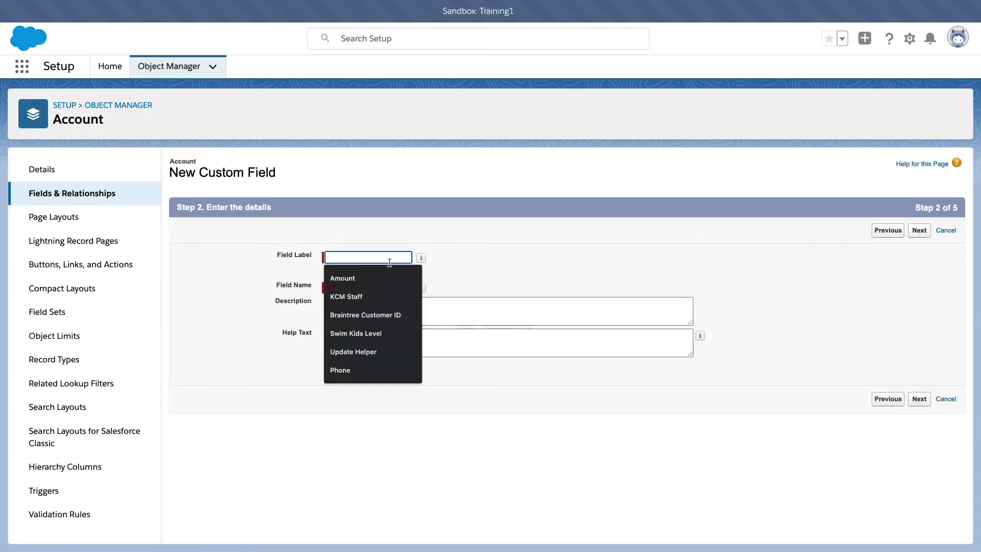
pyautogui.write('Total')
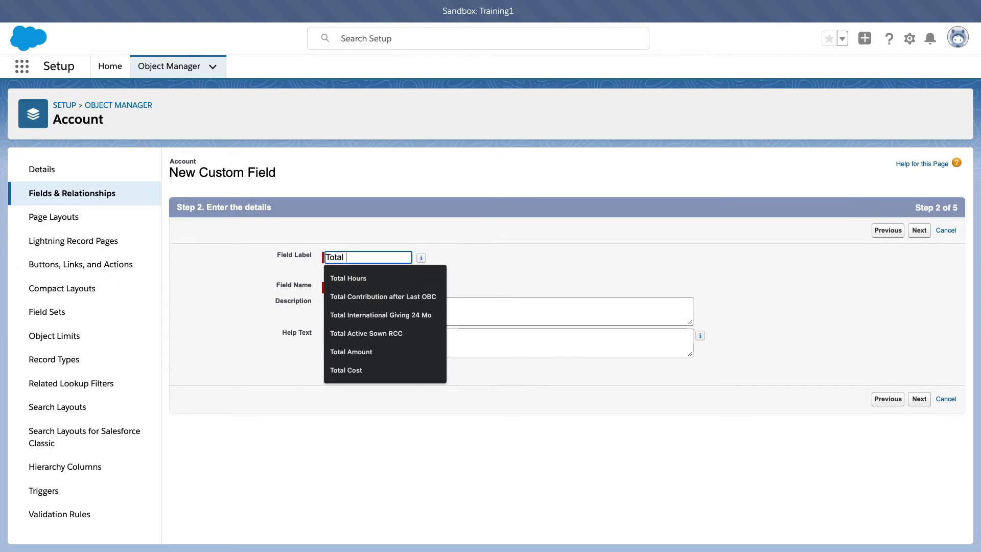
pyautogui.write(' Open Case')
pyautogui.press('Tab')
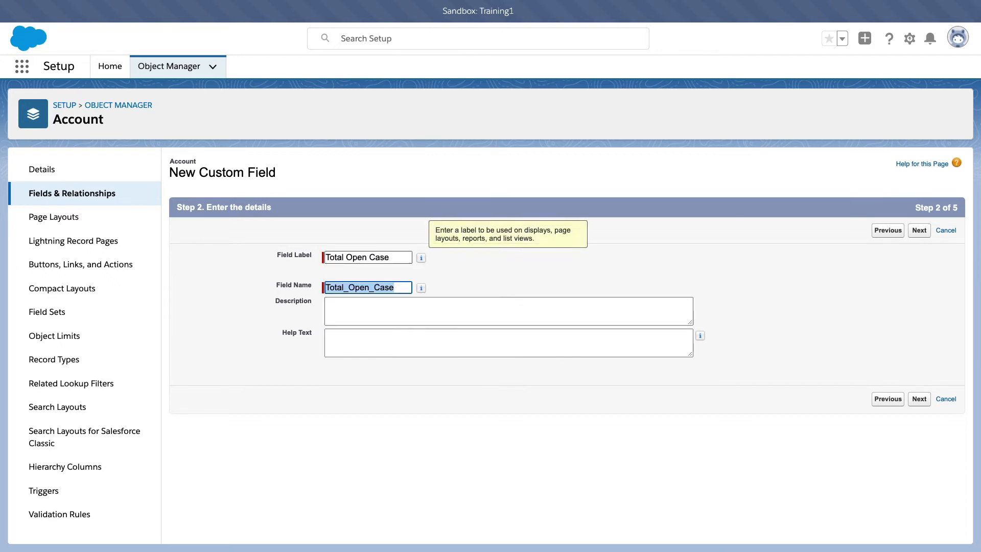
pyautogui.click(919, 231)
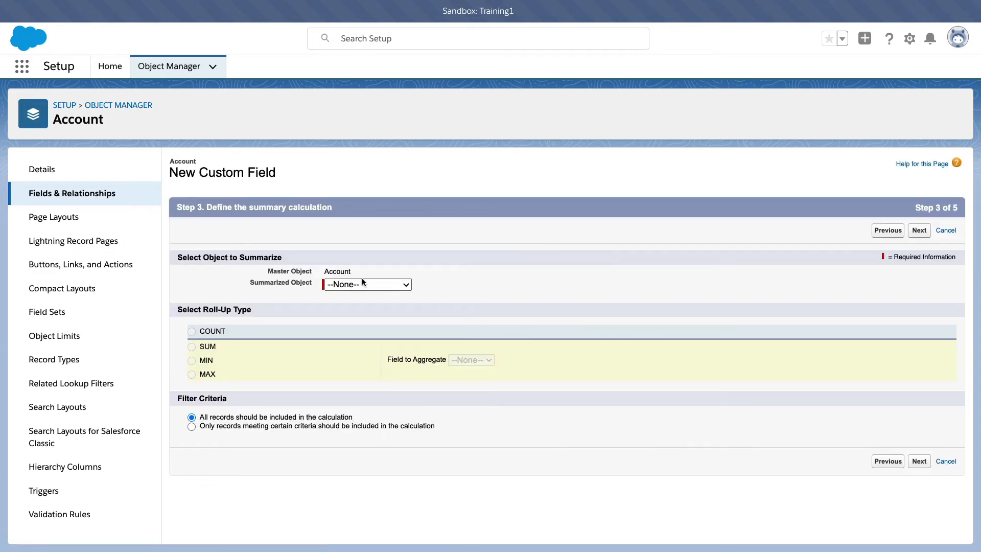
pyautogui.click(361, 282)
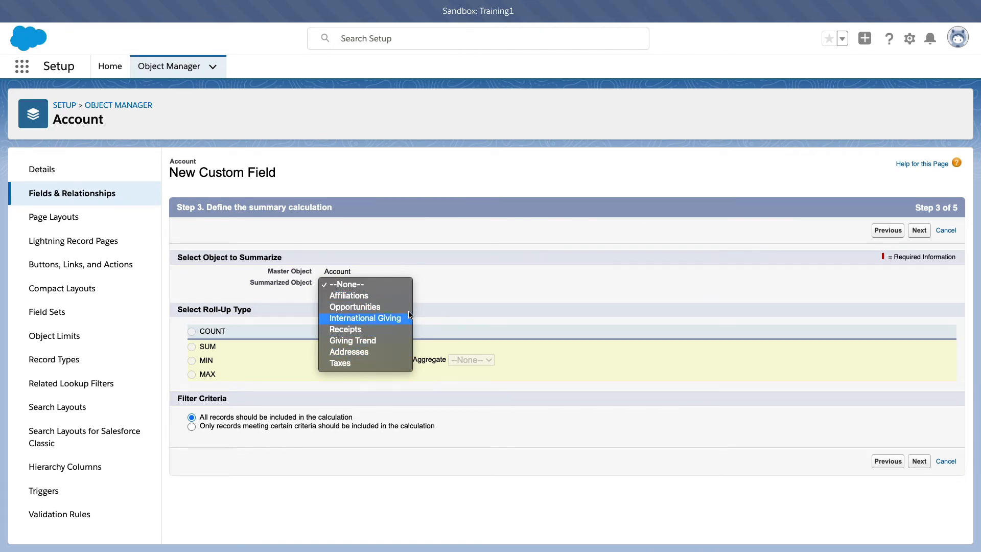
pyautogui.click(420, 250)
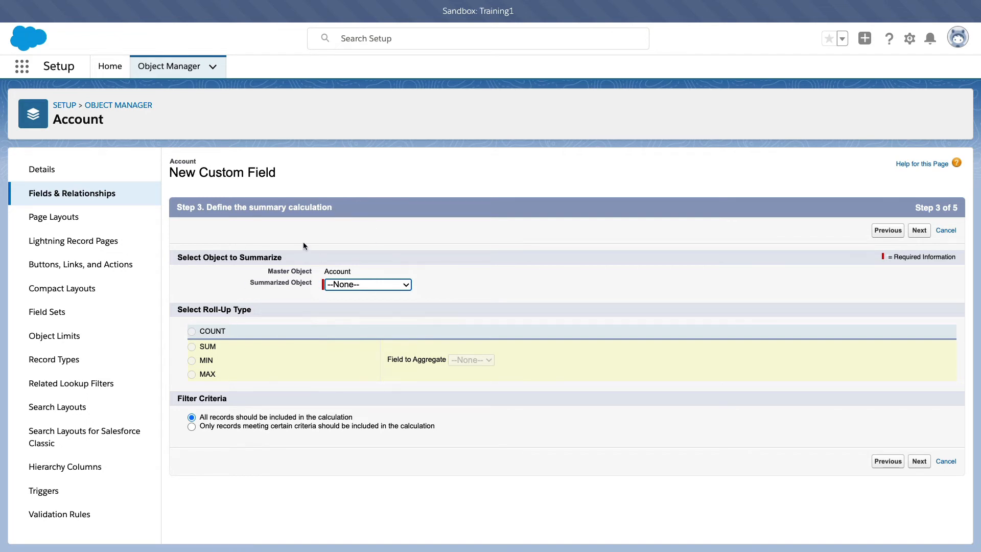
pyautogui.click(323, 234)
# - Switch to the Declarative Lookup Rollup Summaries app and open its Manage Lookup Rollup Summaries page
pyautogui.click(21, 66)
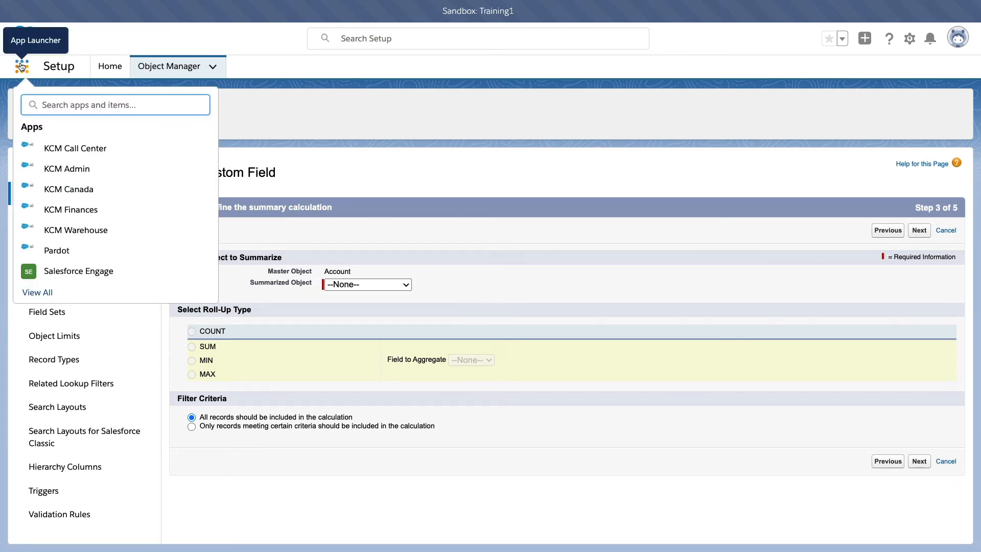
pyautogui.write('Look')
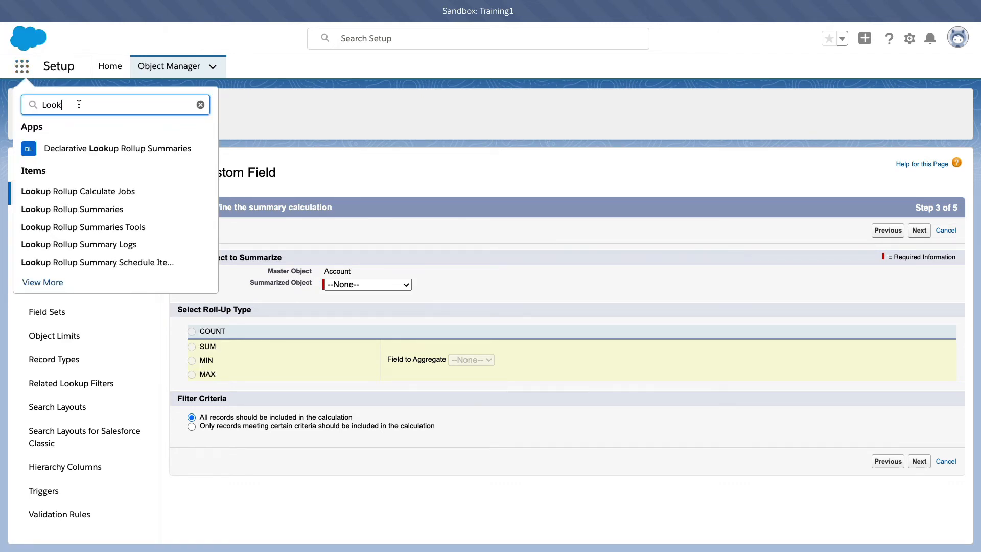
pyautogui.click(88, 151)
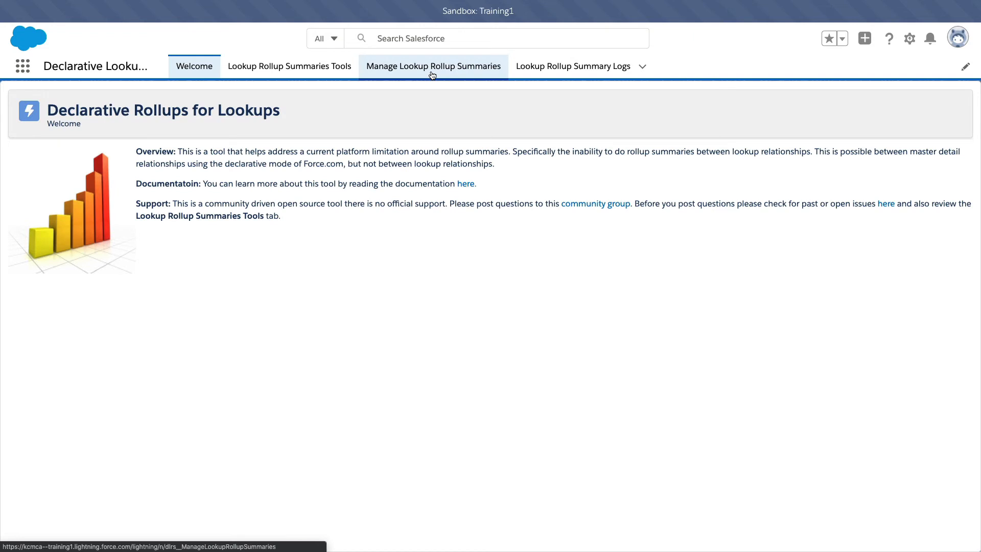
pyautogui.click(432, 75)
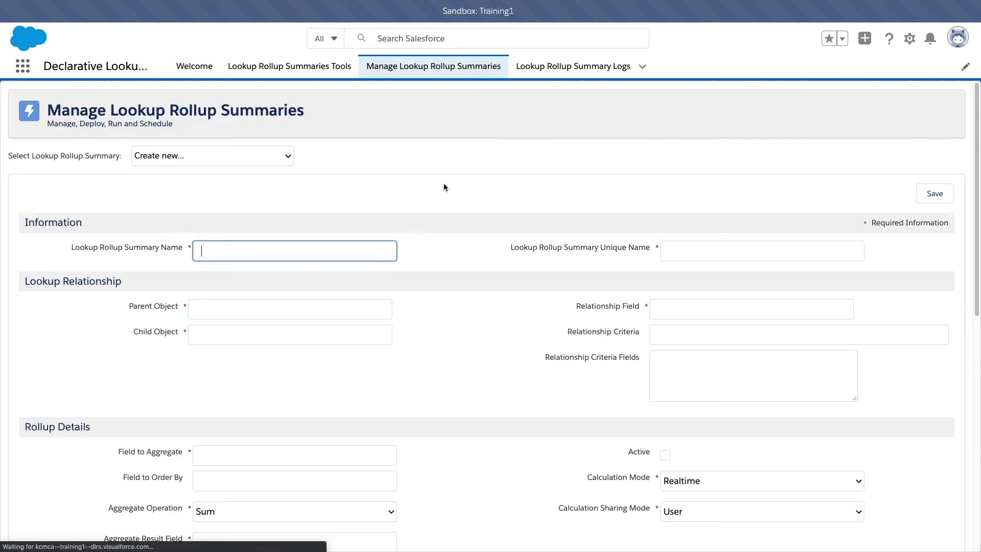
# - Examine the new lookup rollup summary form from Information through Advanced, including the selector for lookup rollup summaries
pyautogui.scroll(-1, 457, 228)
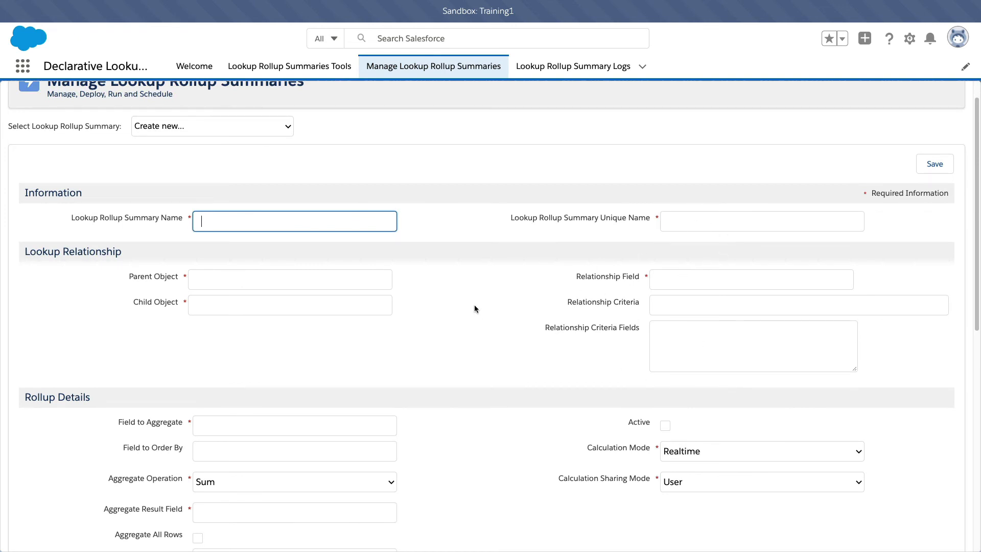
pyautogui.scroll(-6, 473, 302)
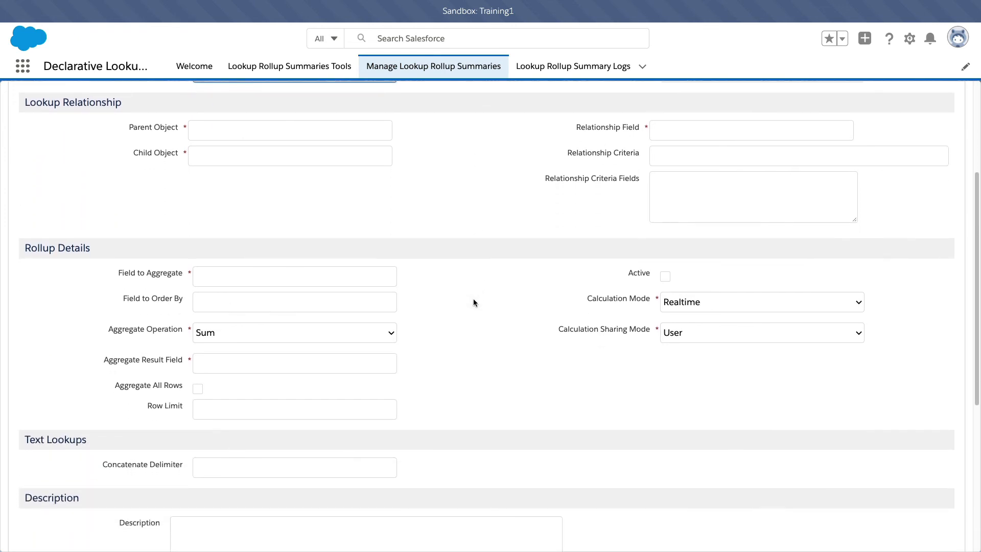
pyautogui.scroll(-3, 473, 302)
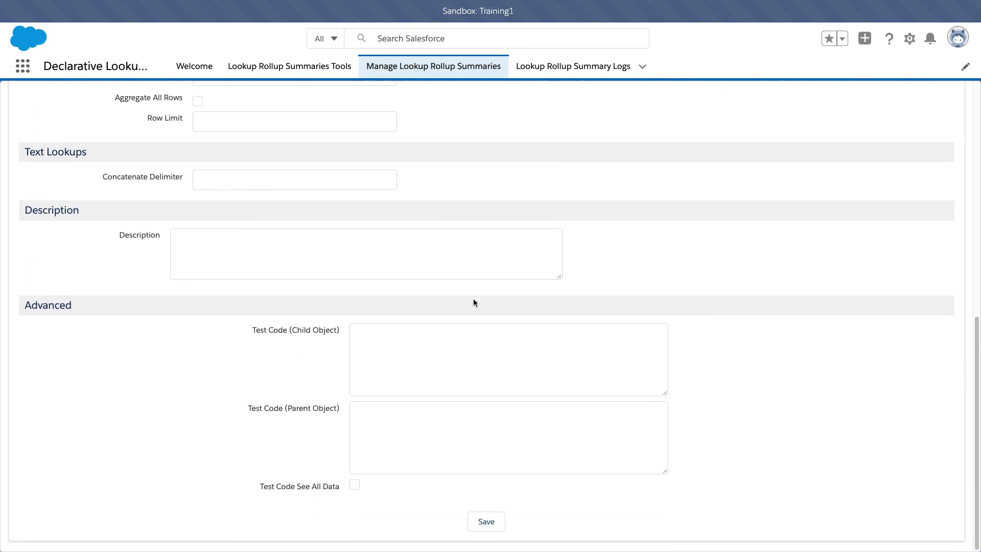
pyautogui.scroll(2, 473, 303)
pyautogui.scroll(7, 473, 303)
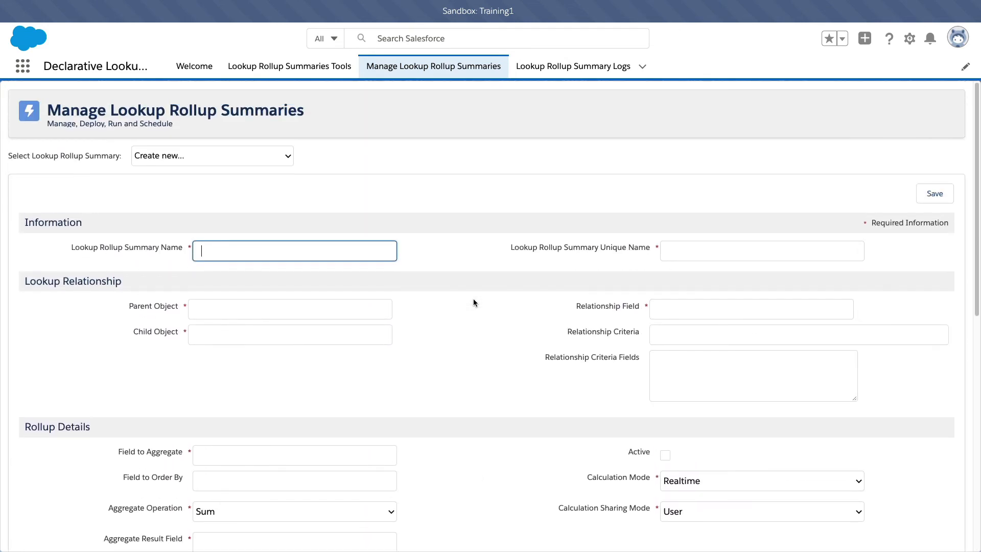
pyautogui.click(284, 162)
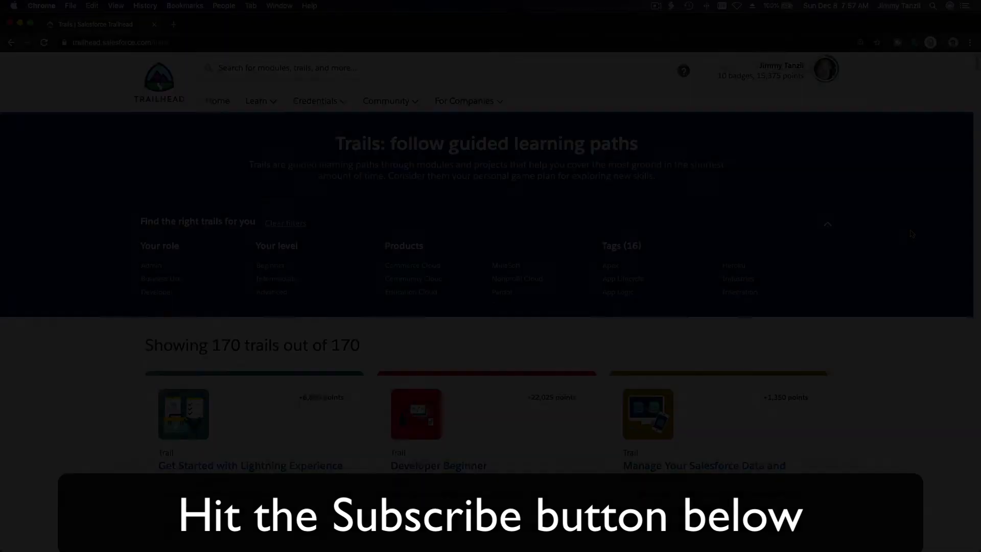
pyautogui.scroll(-20, 909, 233)
pyautogui.scroll(-15, 910, 233)
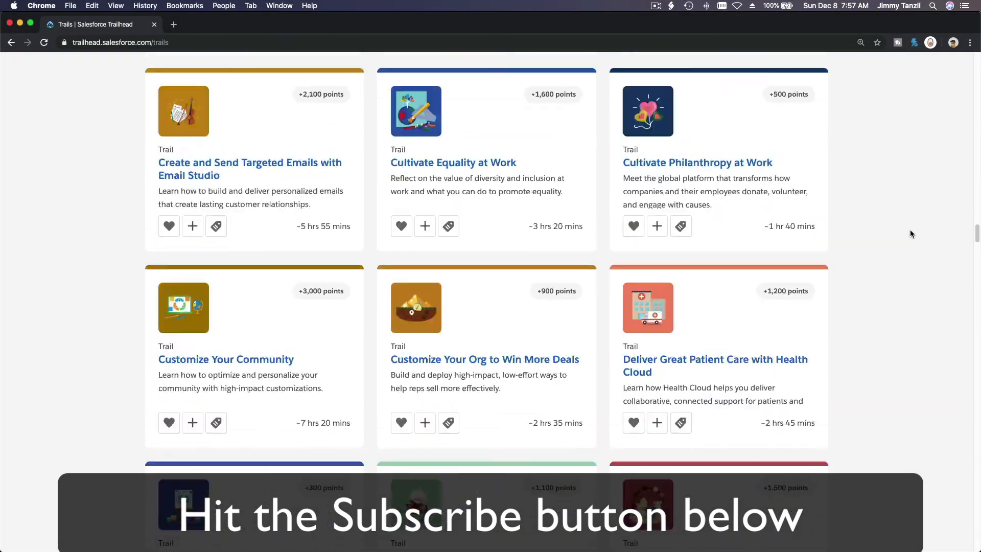